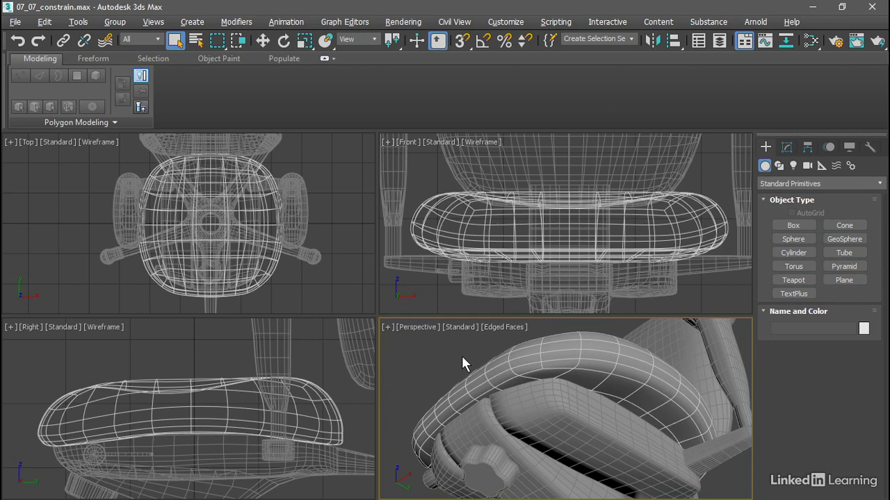
Step: Select the chair's seat cushion and go down its modifier stack to the Editable Poly level
click(495, 362)
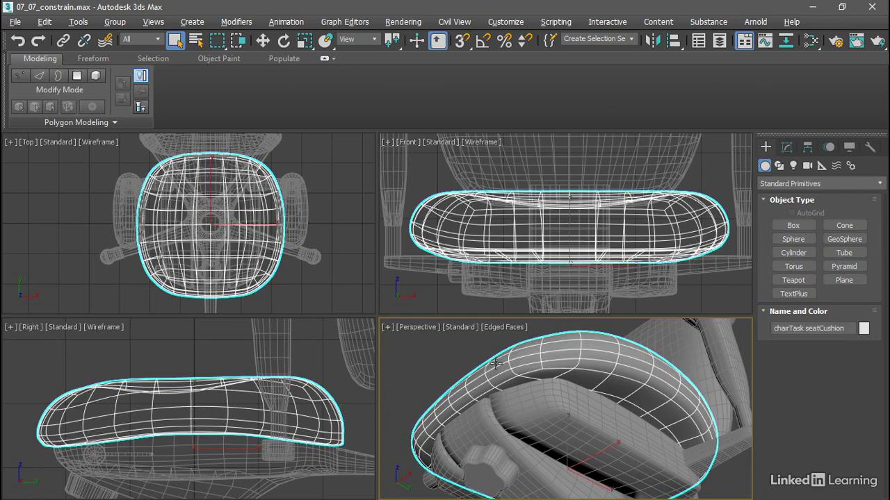
click(78, 92)
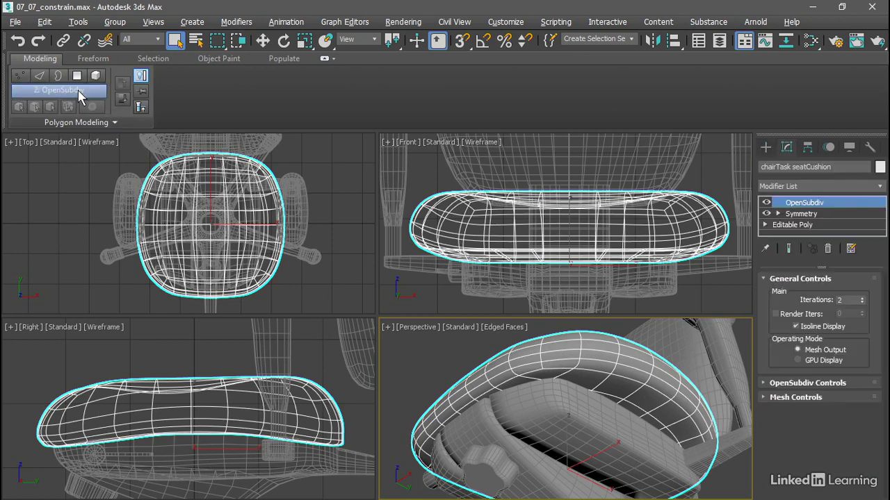
click(122, 99)
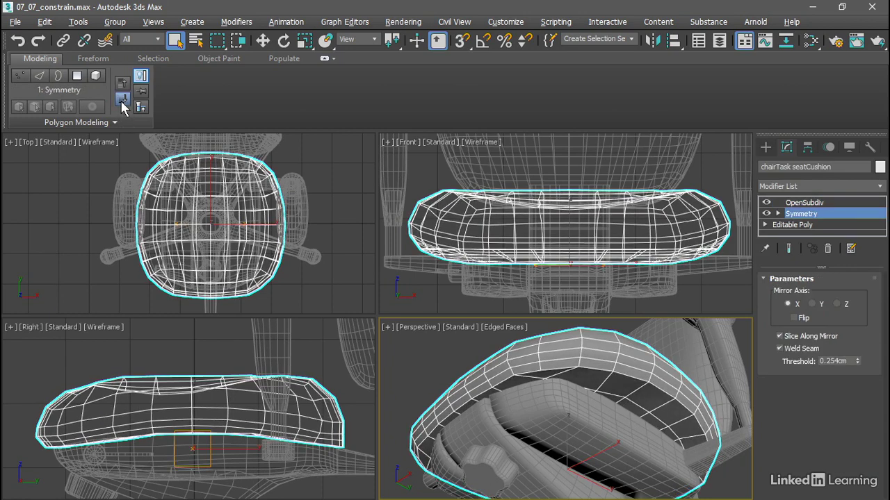
click(123, 100)
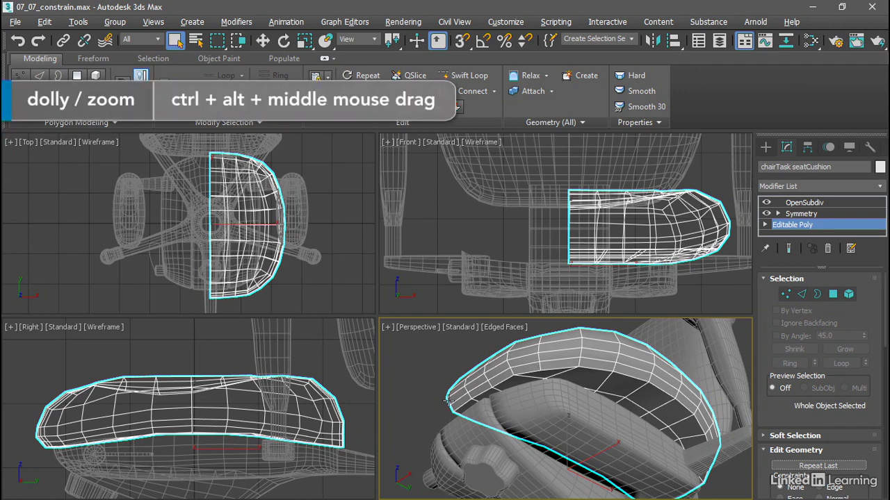
Step: Enter edge sub-object mode on the seat cushion and select the horizontal edge loop just above its lower rim
ctrl+alt+middle_drag(448, 398, 449, 400)
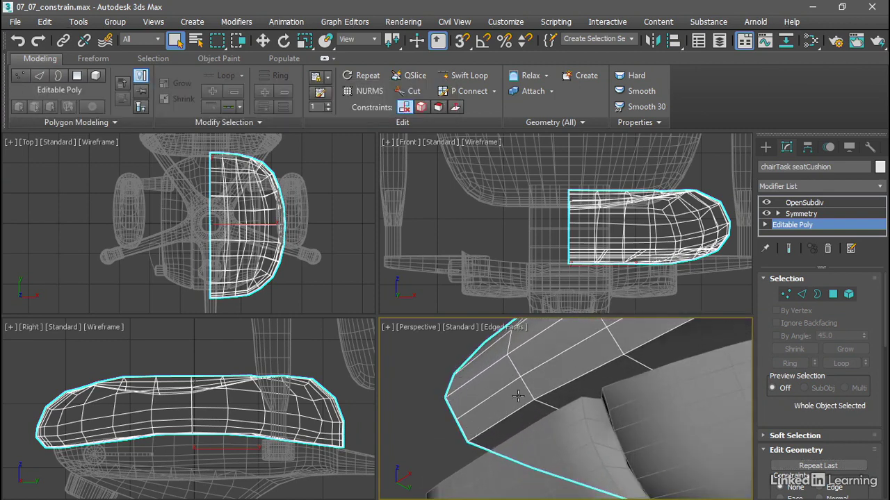
middle_drag(511, 401, 465, 418)
middle_drag(587, 361, 528, 404)
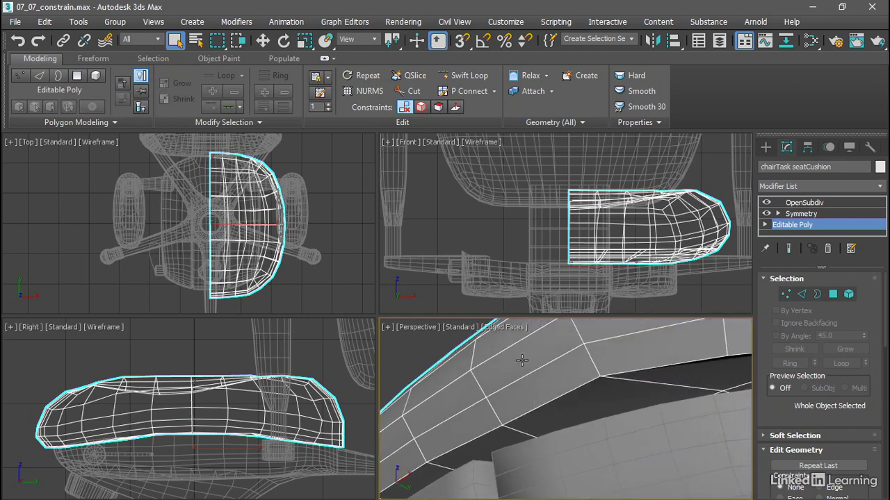
middle_drag(465, 401, 540, 356)
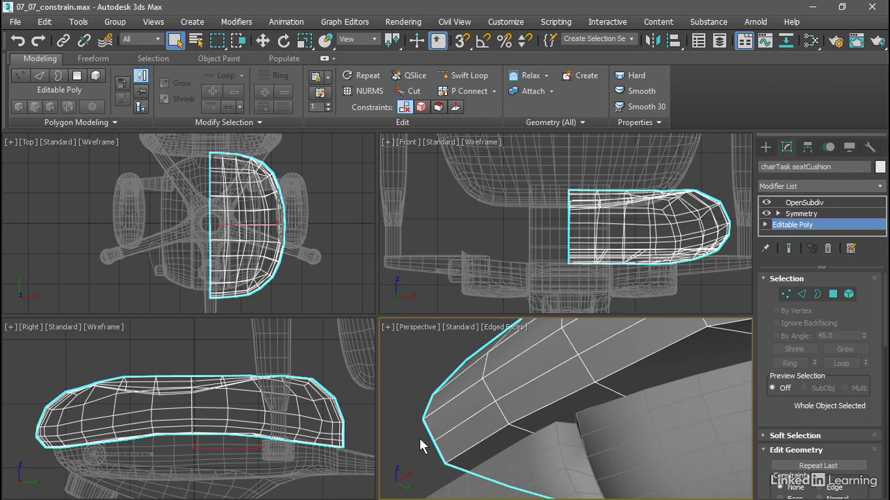
click(39, 76)
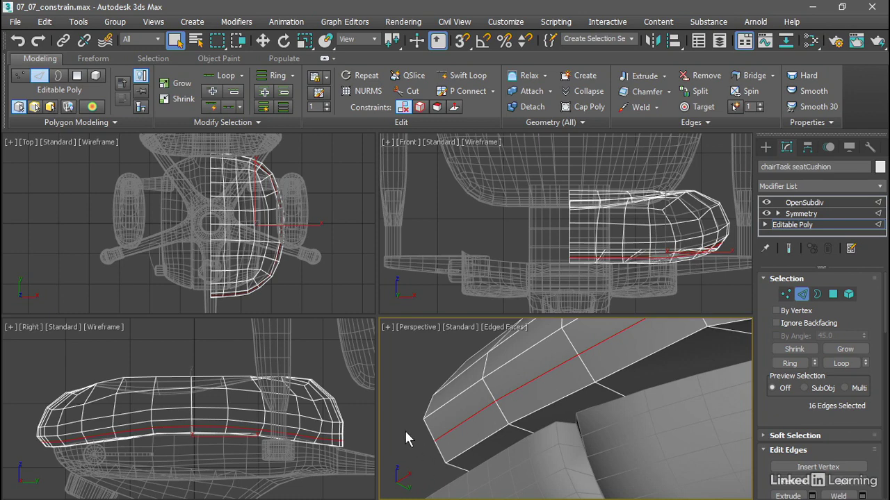
click(412, 358)
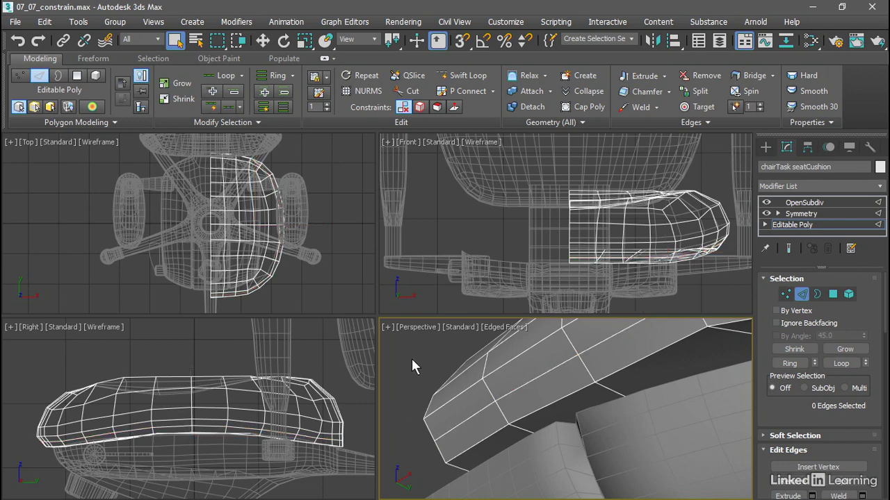
double_click(520, 386)
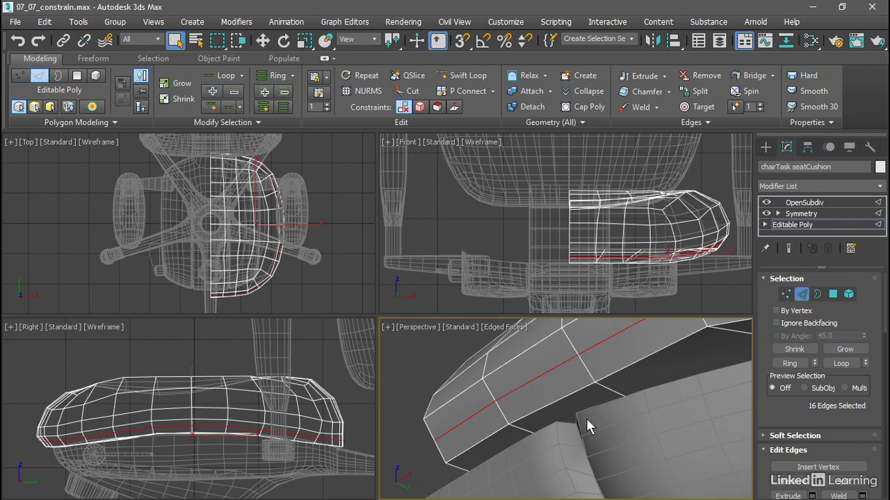
Step: Try moving the selected edge loop up along Z without any constraint
scroll(587, 419, down, 4)
middle_drag(588, 419, 521, 436)
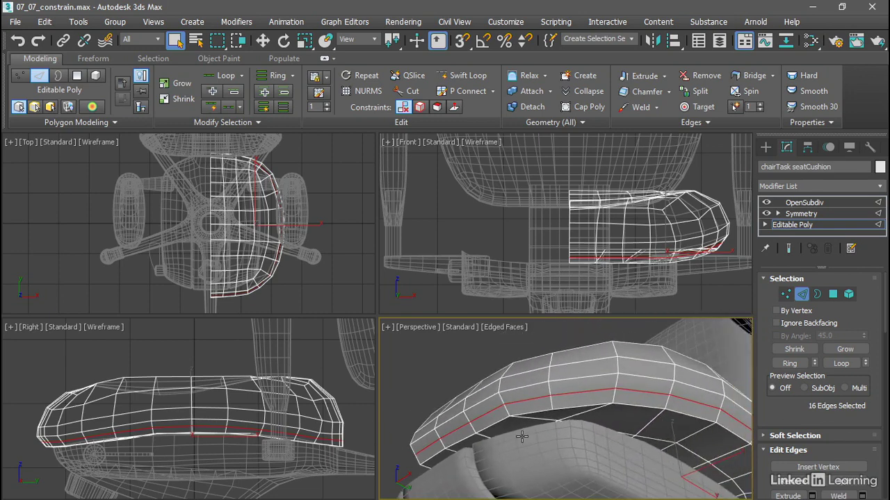
click(263, 41)
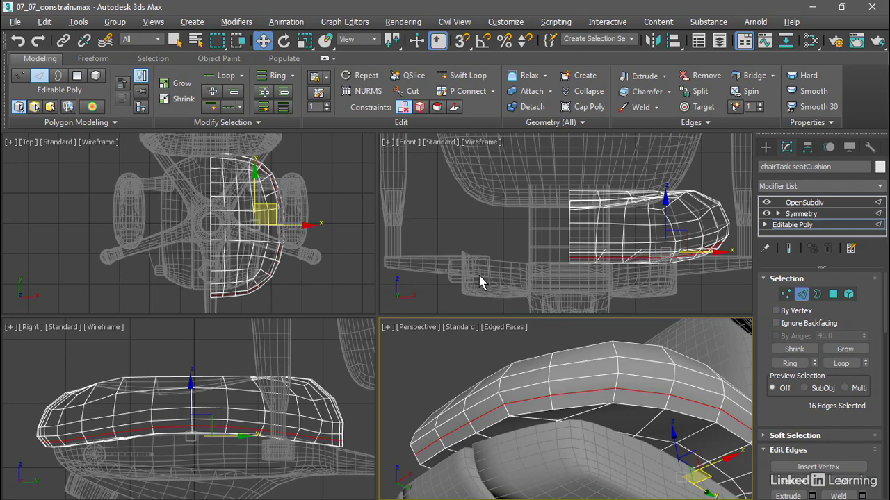
drag(674, 445, 675, 430)
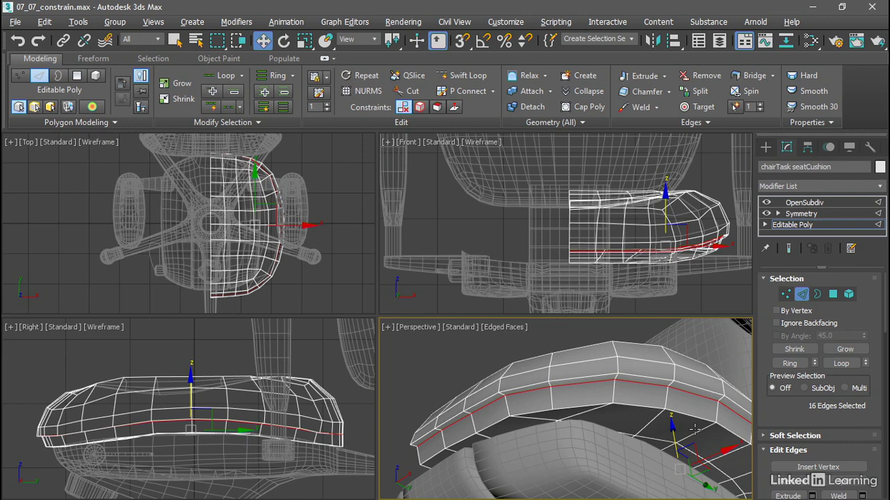
drag(693, 429, 694, 430)
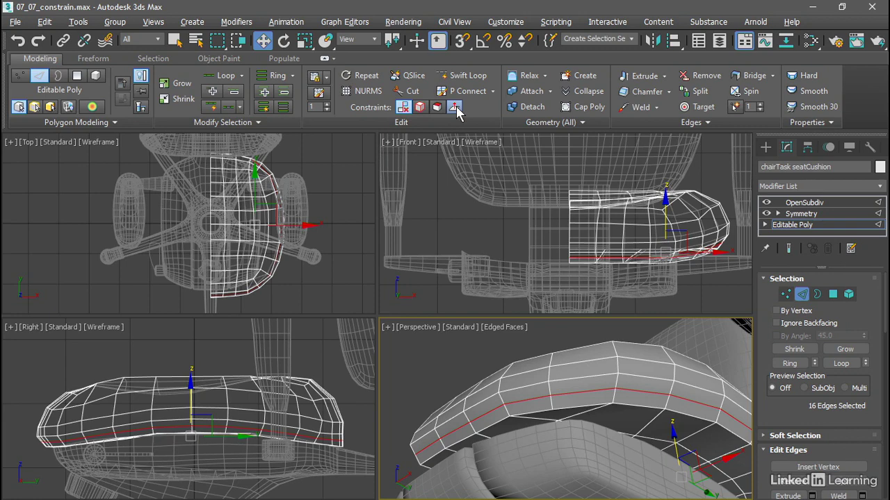
Step: Turn on the Edge constraint, convert the loop to a vertex selection, and slide the vertices upward along their edges
click(421, 108)
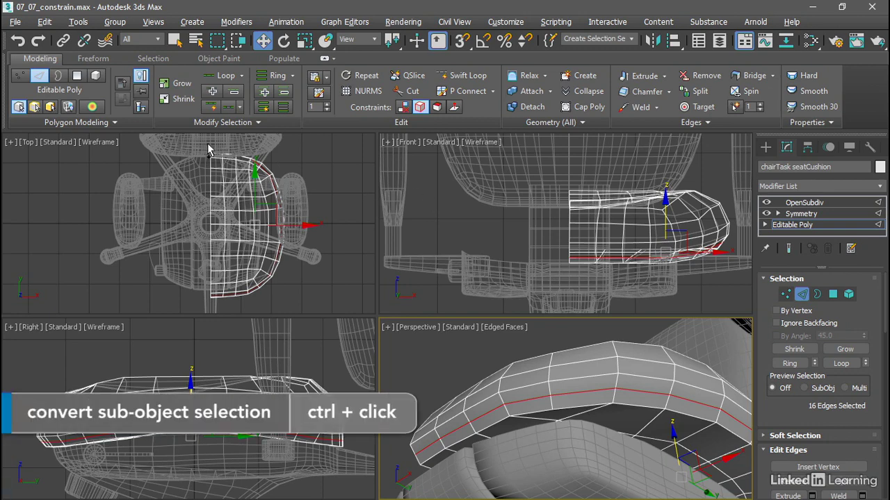
ctrl+click(20, 77)
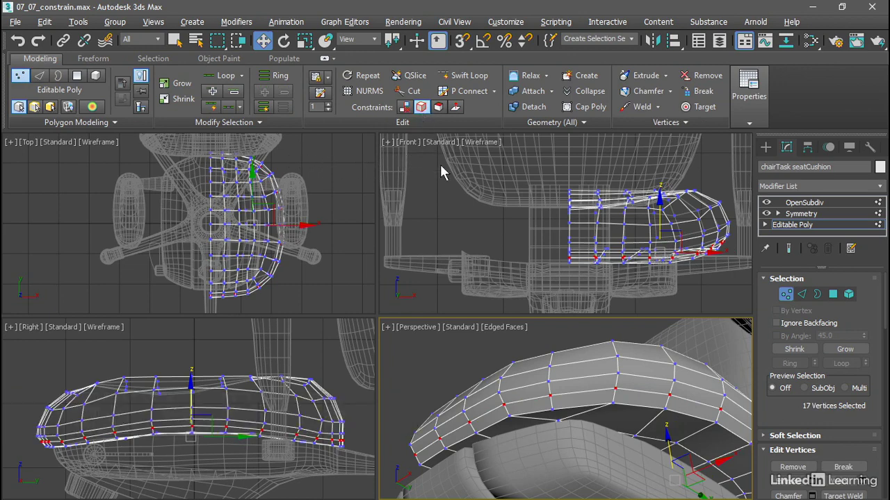
drag(666, 444, 650, 445)
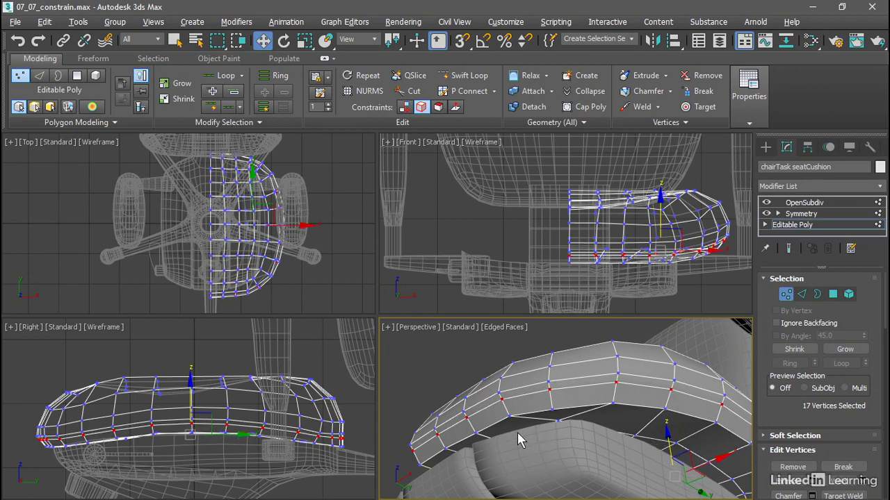
Step: Slide the selected vertices along their edges to about midway between the neighbouring loop and the lower rim
alt+middle_drag(517, 432, 640, 401)
scroll(517, 405, up, 4)
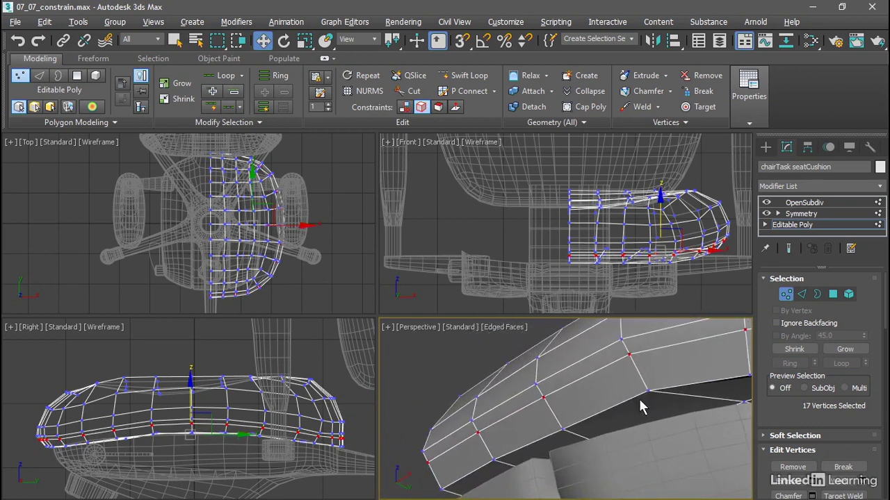
mouse_move(429, 463)
mouse_down()
mouse_move(431, 471)
mouse_move(427, 454)
mouse_move(431, 468)
mouse_up()
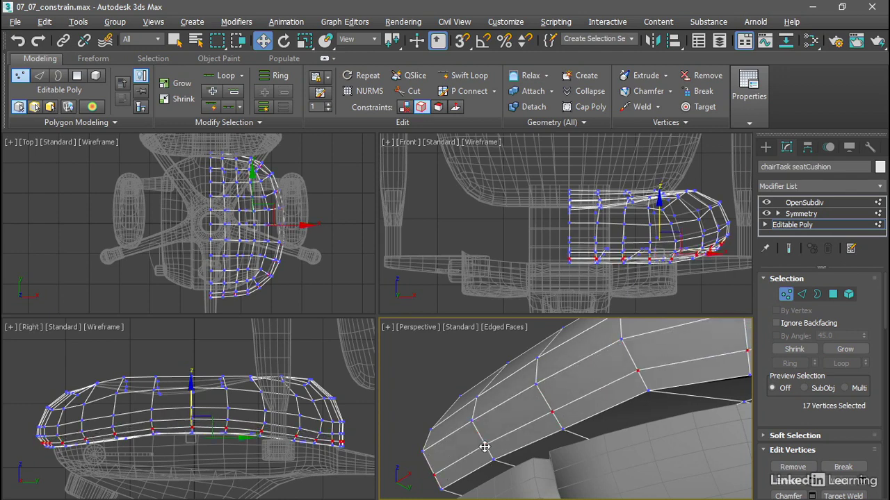
mouse_move(484, 447)
mouse_down()
mouse_move(477, 431)
mouse_move(483, 443)
mouse_up()
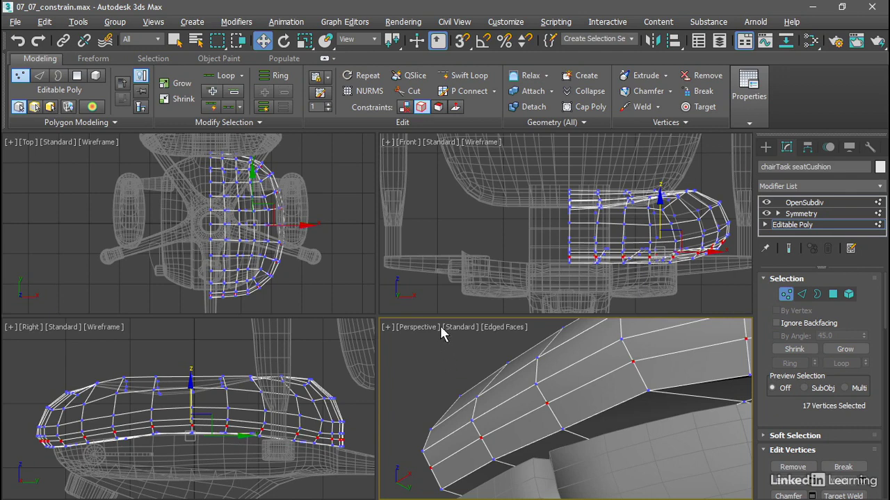
Step: Switch to the Face constraint and try moving a single vertex of the loop at the cushion's front across its adjoining faces
click(439, 108)
click(548, 404)
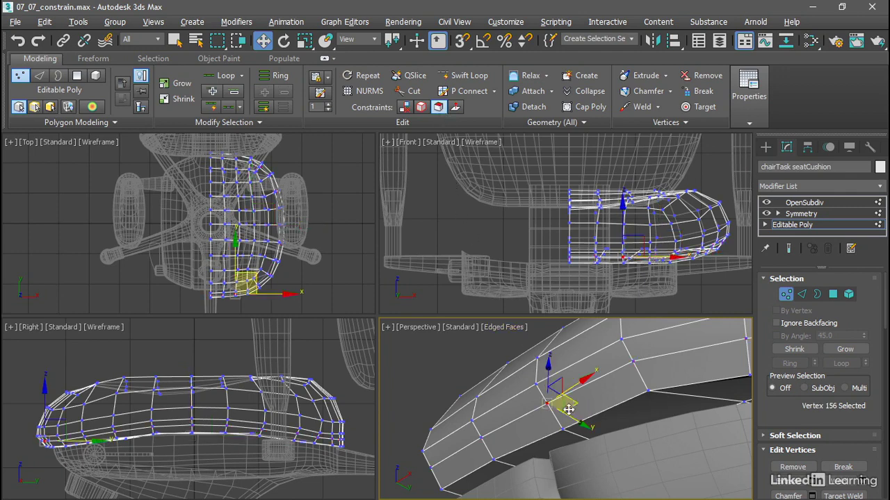
scroll(565, 407, up, 2)
alt+middle_drag(602, 403, 549, 446)
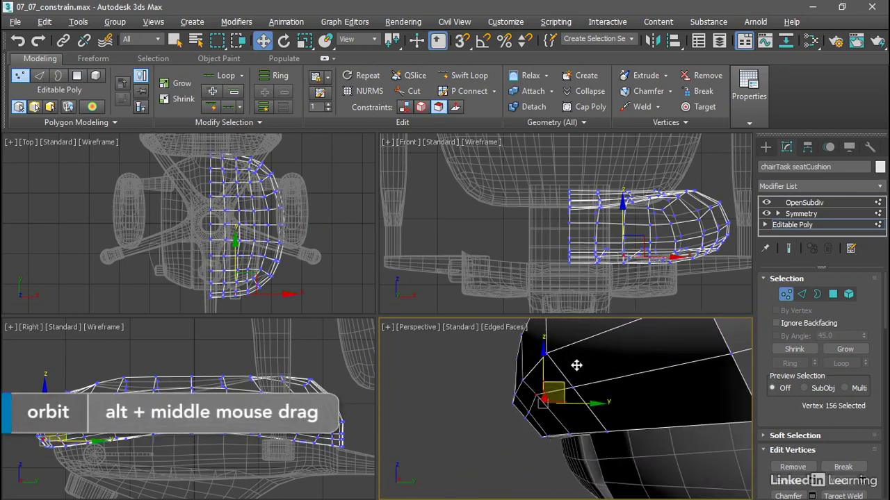
alt+middle_drag(574, 410, 601, 417)
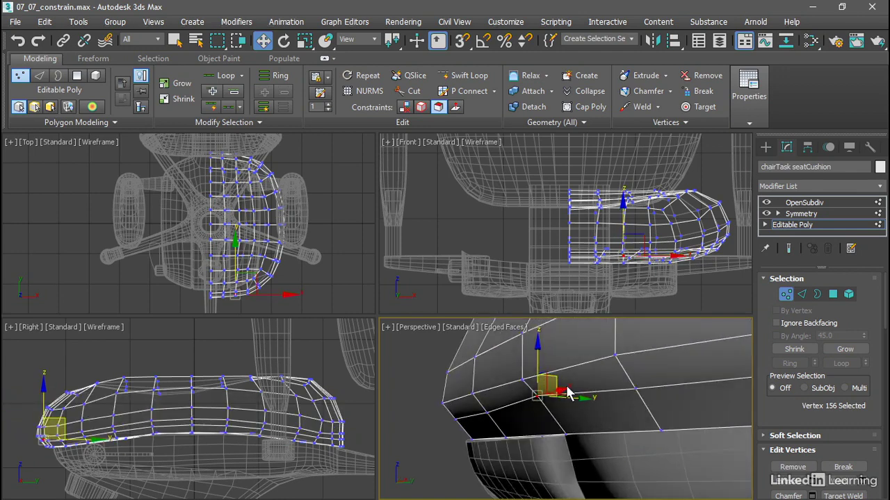
drag(580, 397, 607, 399)
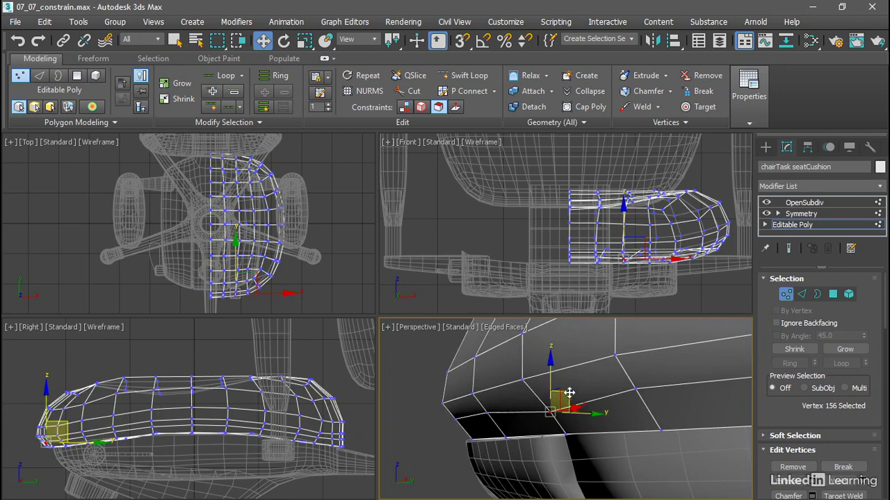
Step: Try shifting the same front vertex sideways and upward over the cushion's surface with the Face constraint
alt+middle_drag(590, 371, 660, 358)
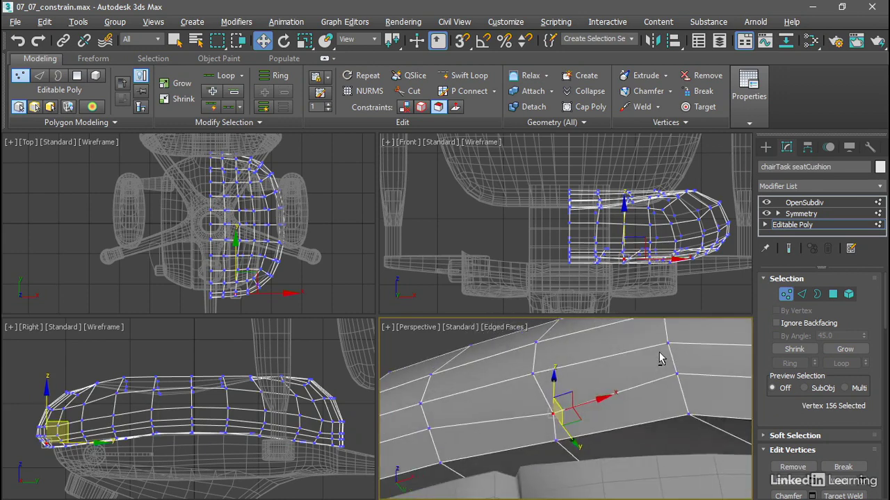
drag(563, 407, 625, 368)
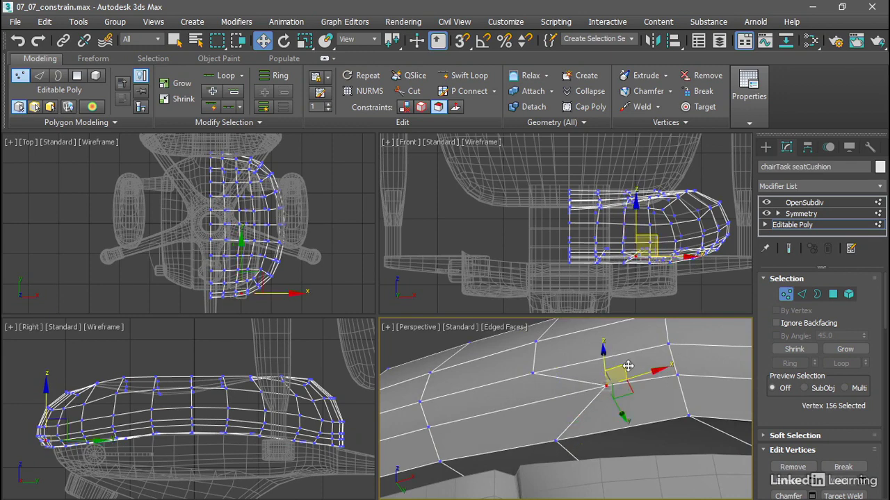
drag(625, 366, 598, 376)
Step: Try another face-constrained move of the front vertex, then undo the single-vertex moves back to the whole loop's vertex selection
mouse_move(609, 408)
alt+middle_down()
mouse_move(541, 435)
mouse_move(550, 435)
alt+middle_up()
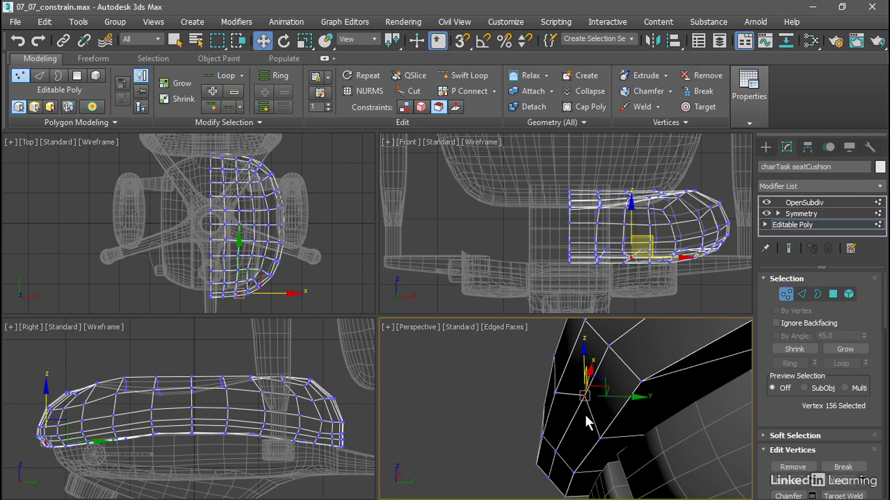
alt+middle_drag(584, 414, 657, 431)
mouse_move(595, 383)
mouse_down()
mouse_move(616, 374)
mouse_move(566, 396)
mouse_move(555, 387)
mouse_up()
key(ctrl+z)
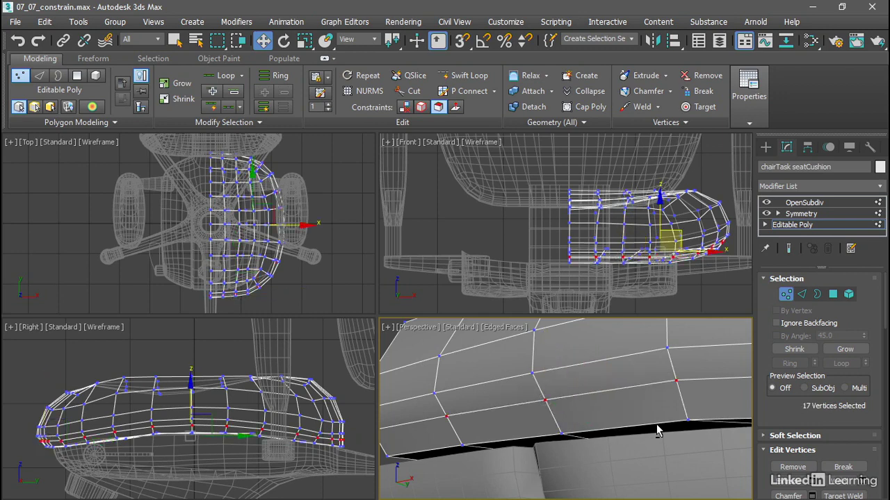
Step: Switch to the Normal constraint and push the loop's selected vertices inward to form a groove around the cushion's lower side
alt+middle_drag(576, 400, 535, 432)
scroll(593, 396, down, 3)
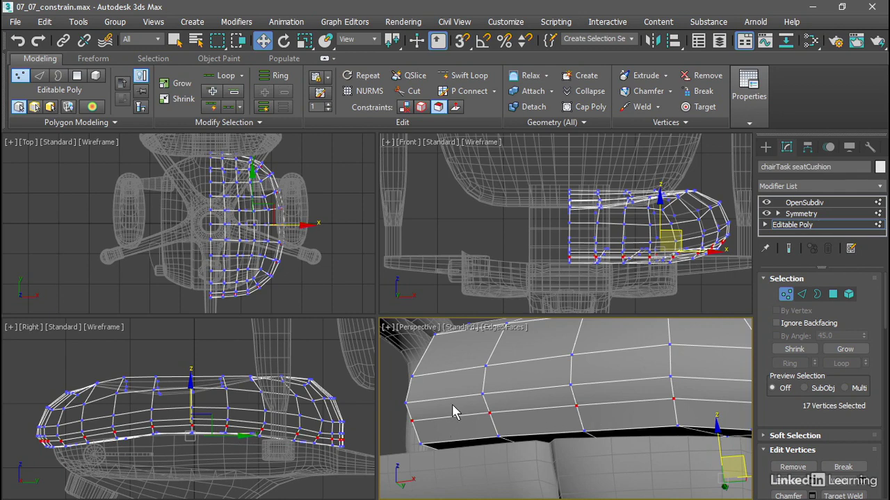
middle_drag(459, 413, 480, 368)
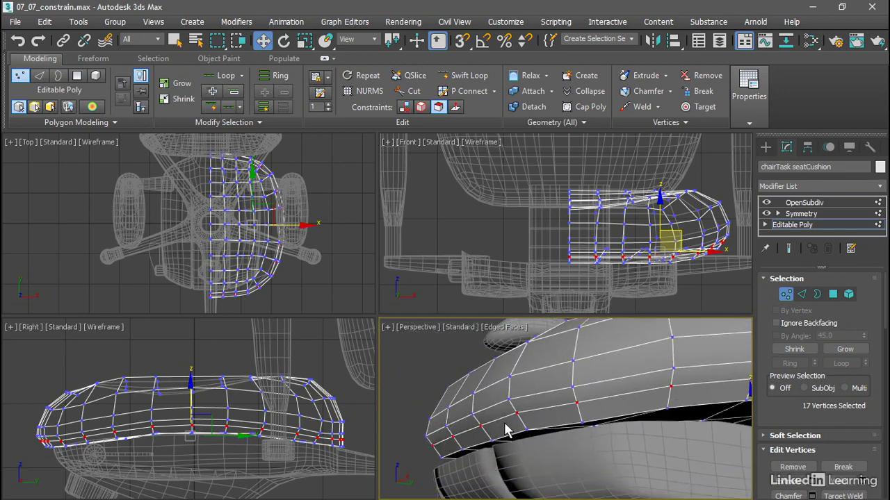
scroll(505, 431, up, 4)
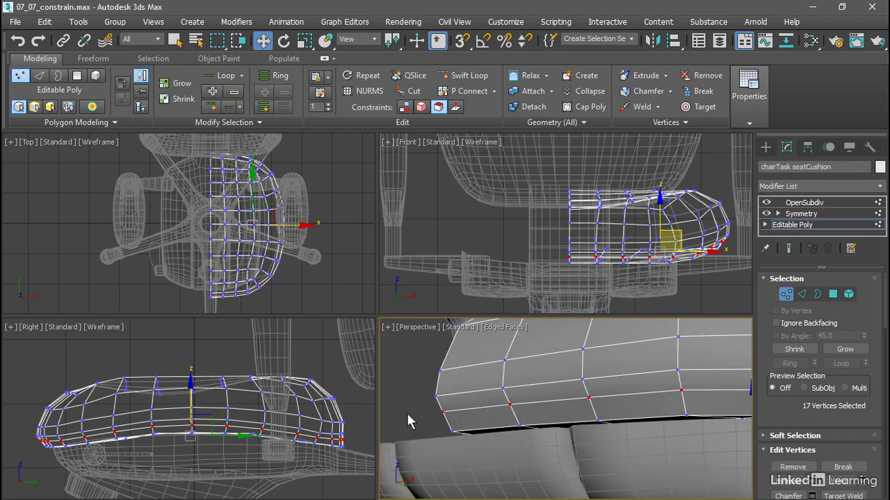
click(455, 107)
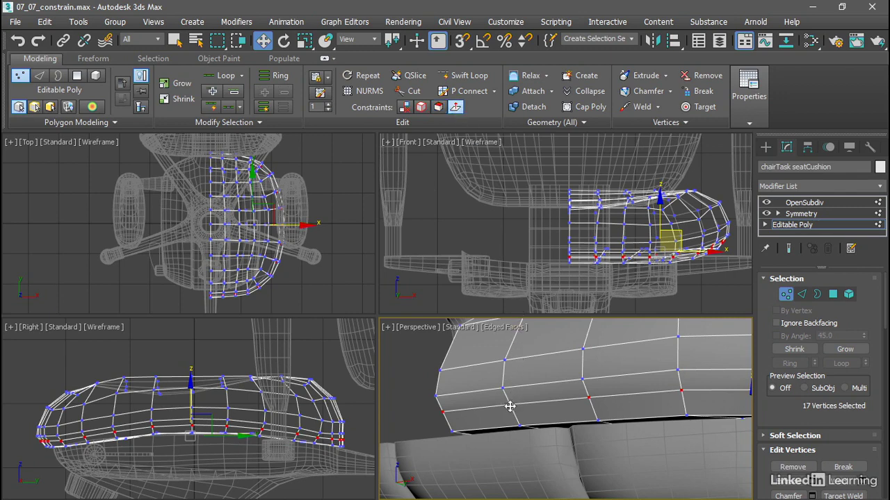
drag(509, 407, 499, 426)
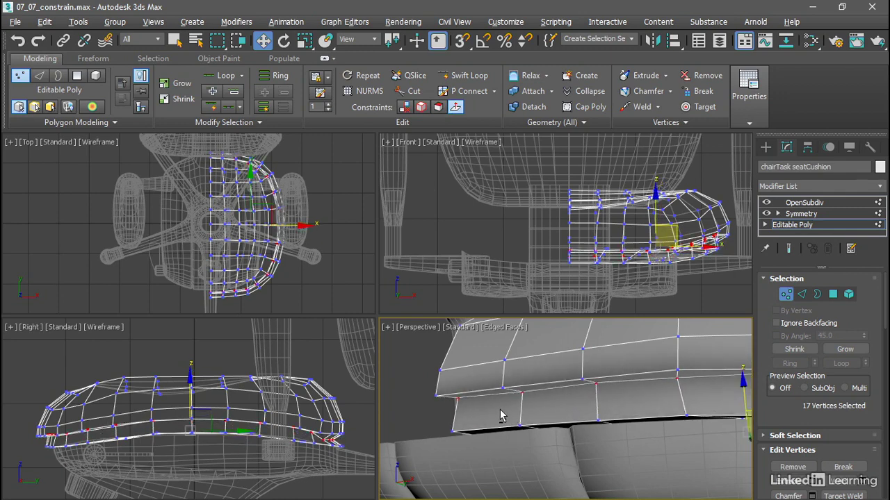
Step: Examine the groove, then inspect its front vertex at the symmetry seam up close in the Top view
alt+middle_drag(501, 402, 536, 379)
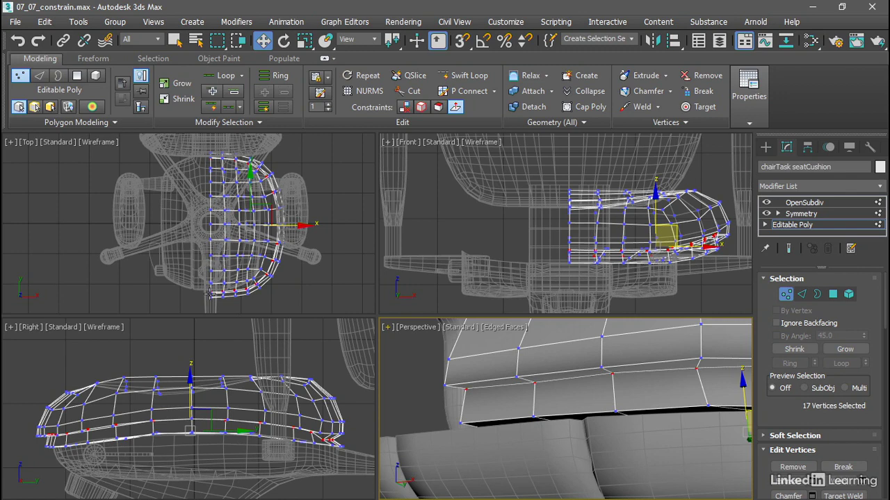
scroll(218, 301, up, 2)
scroll(210, 297, up, 5)
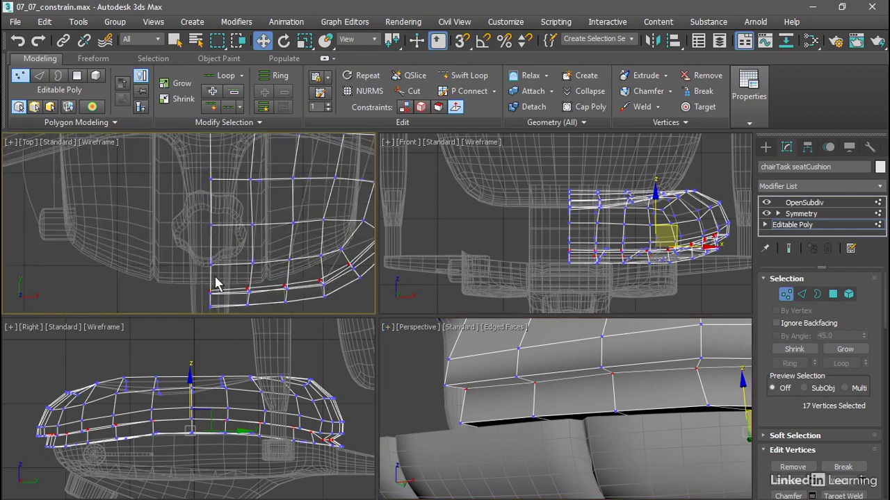
middle_drag(215, 284, 219, 243)
scroll(220, 246, up, 4)
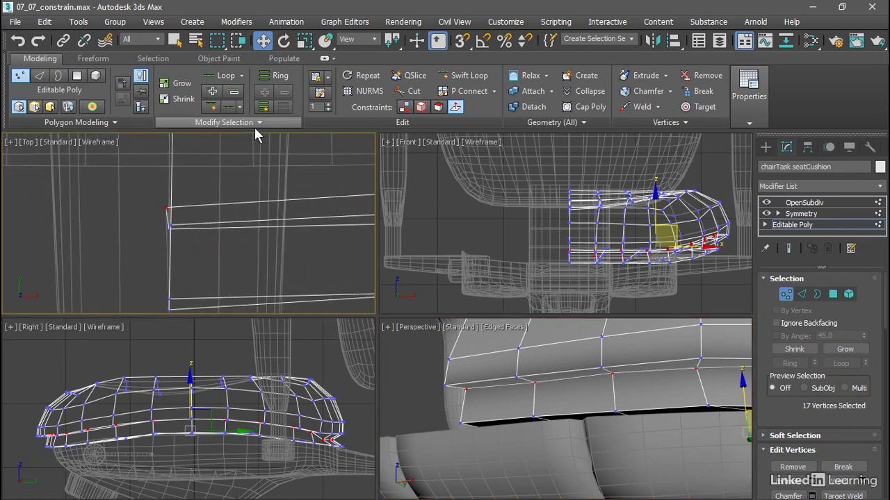